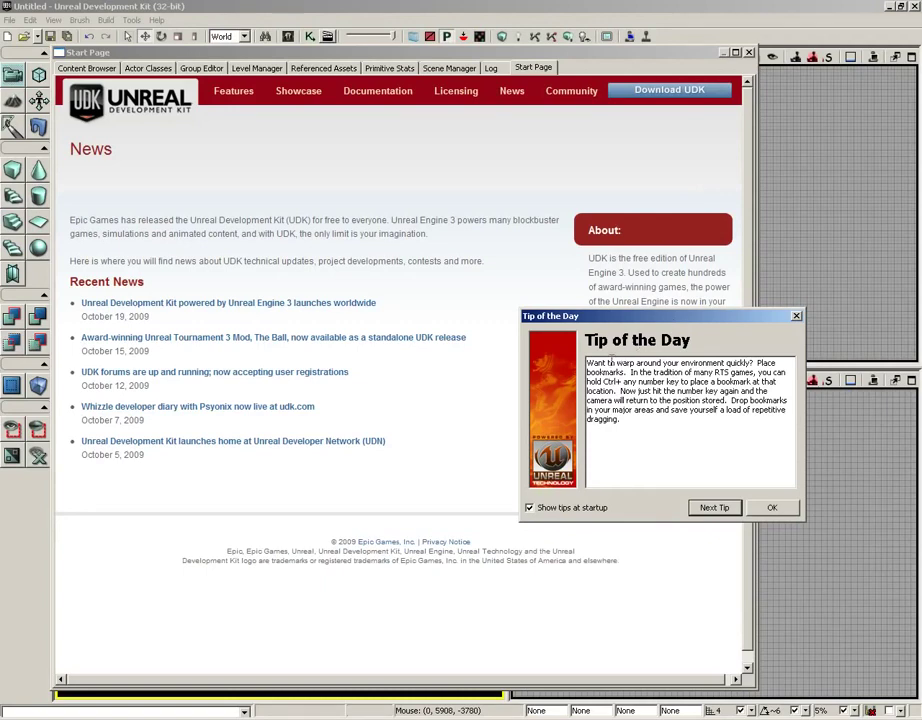
Page through two more tips of the day, then close the Tip of the Day window.
left_click(708, 510)
left_click(708, 510)
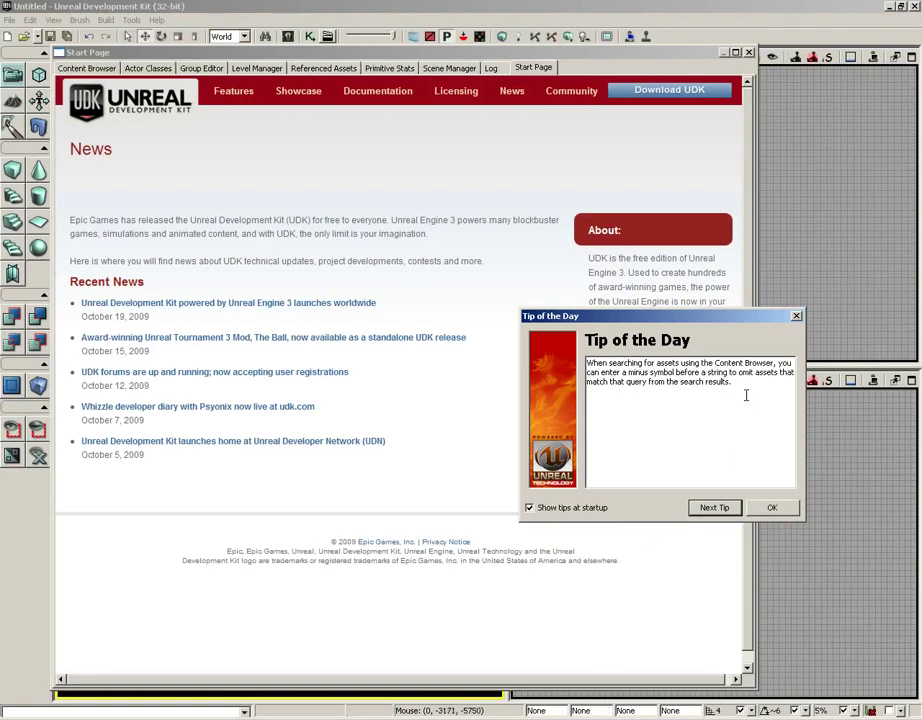
left_click(797, 317)
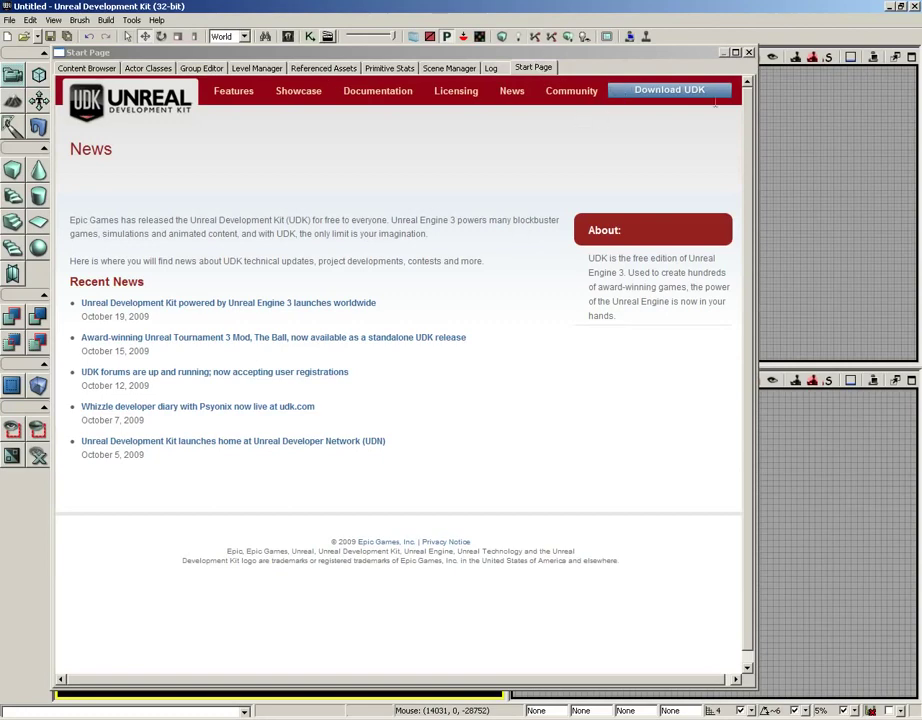
Close the Start Page and activate the top-left, top-right, bottom-right and perspective viewports, ending on top-left.
left_click(749, 54)
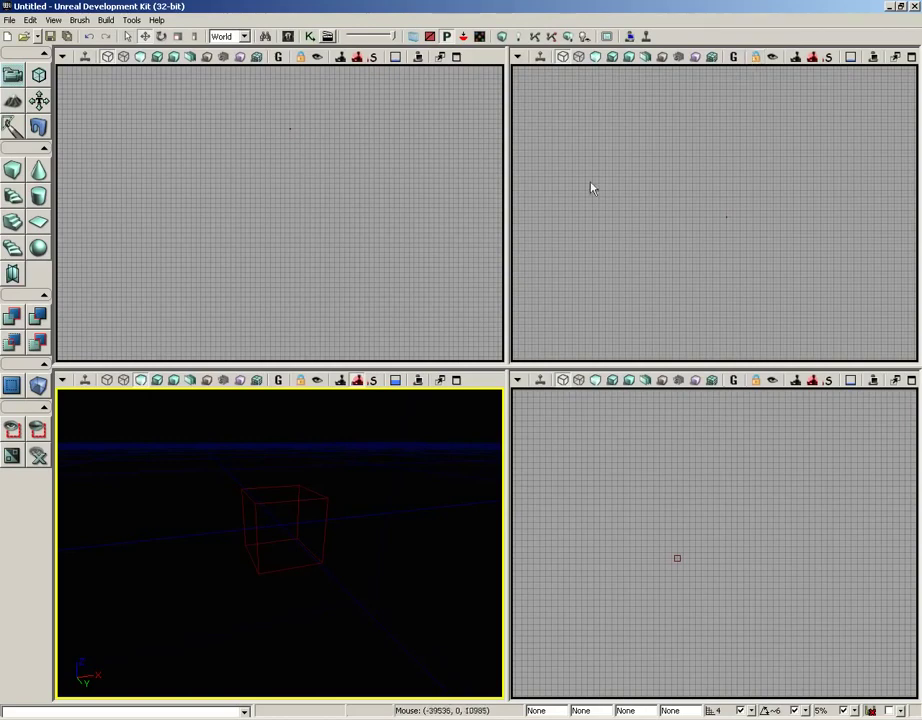
left_click(311, 212)
left_click(640, 330)
left_click(661, 494)
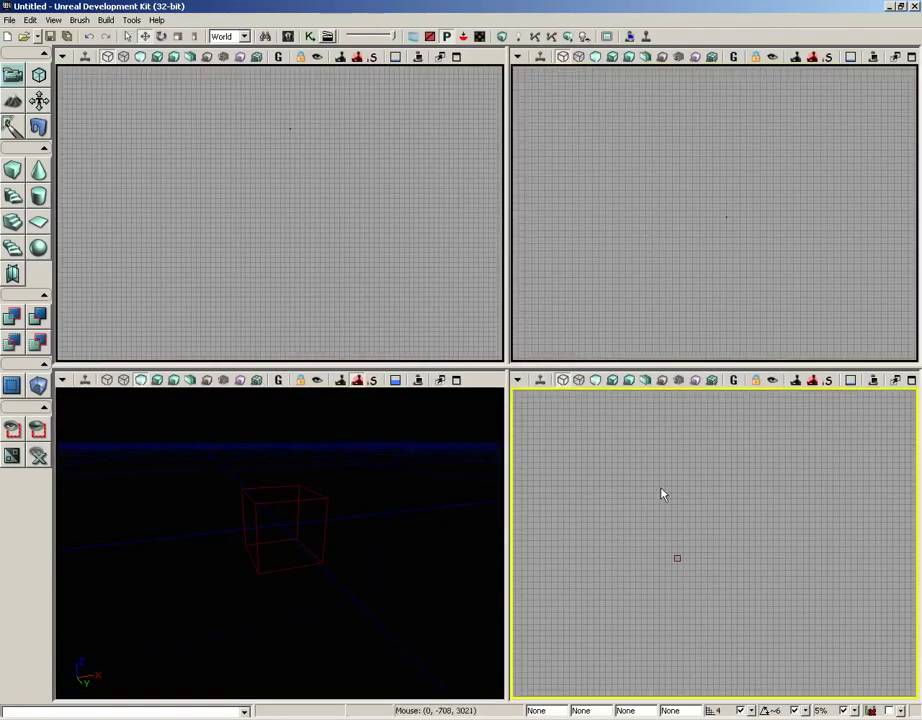
left_click(460, 501)
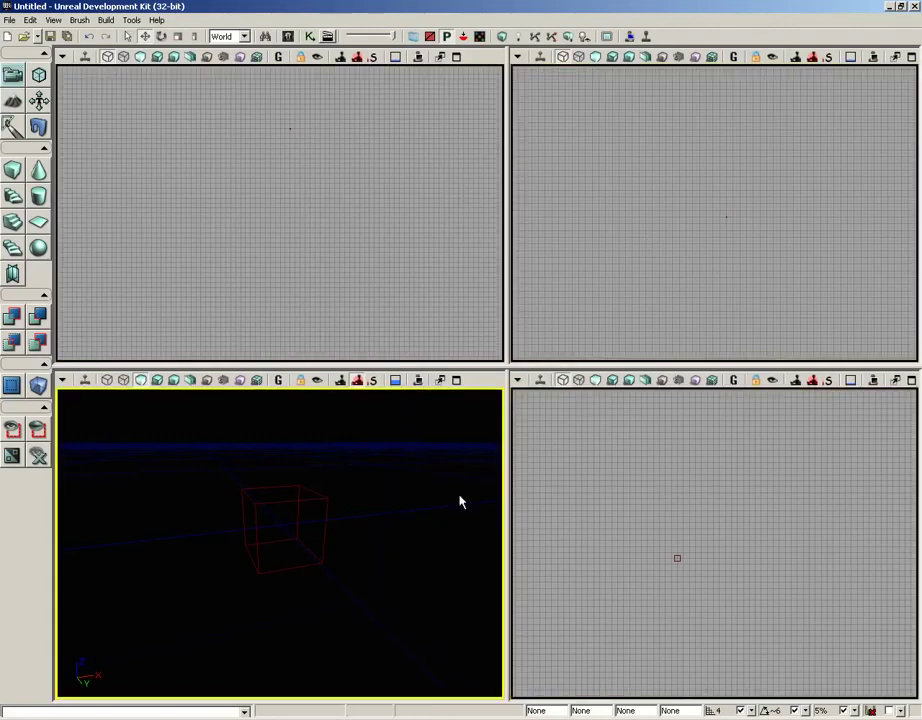
left_click(173, 276)
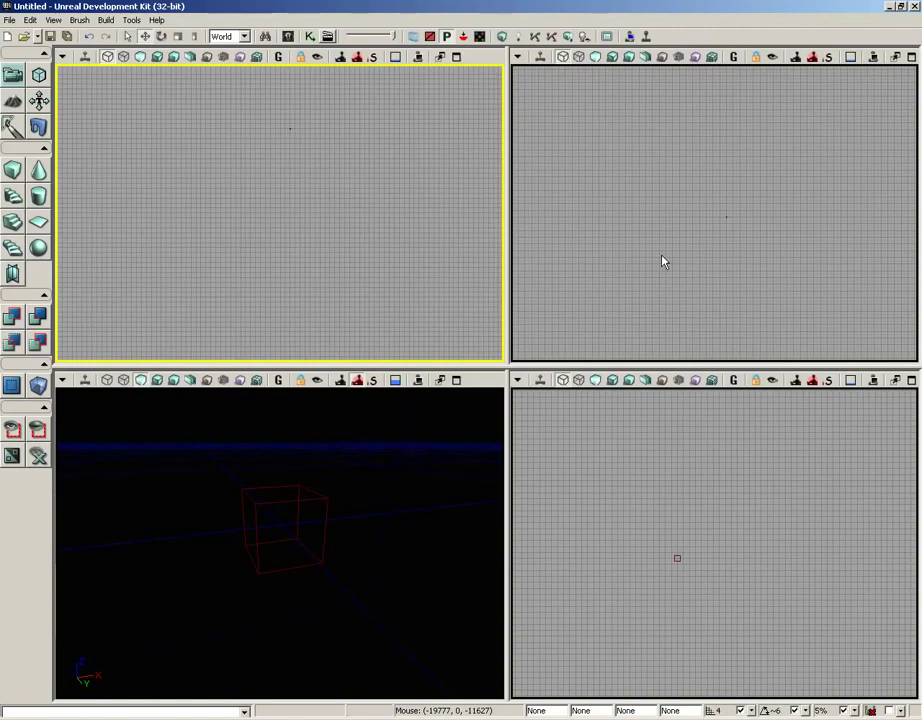
Open VCTF-Sandstorm.udk from the Maps folder.
left_click(9, 20)
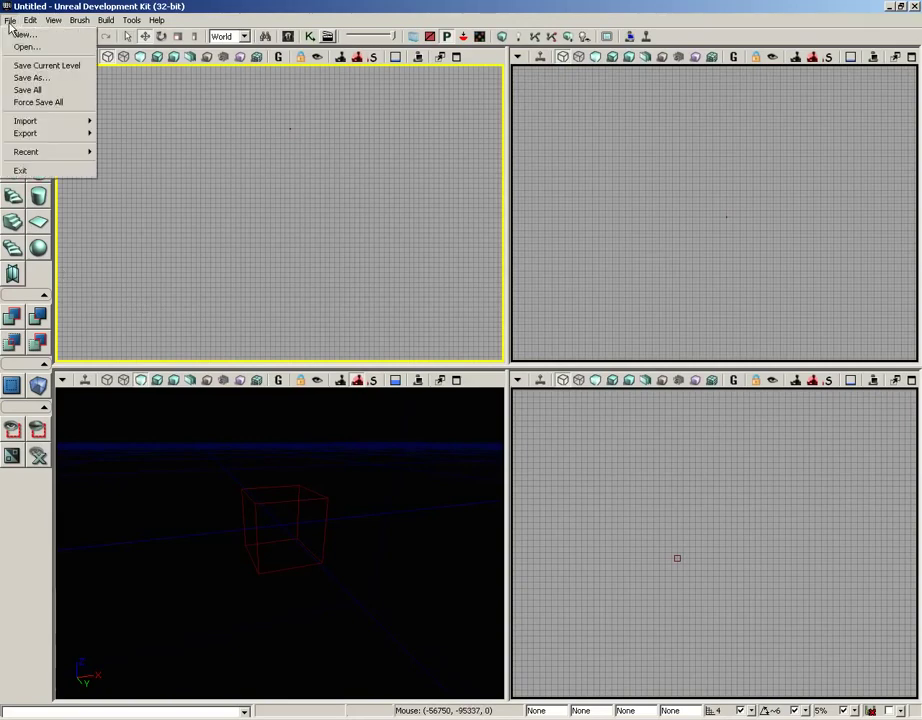
left_click(20, 47)
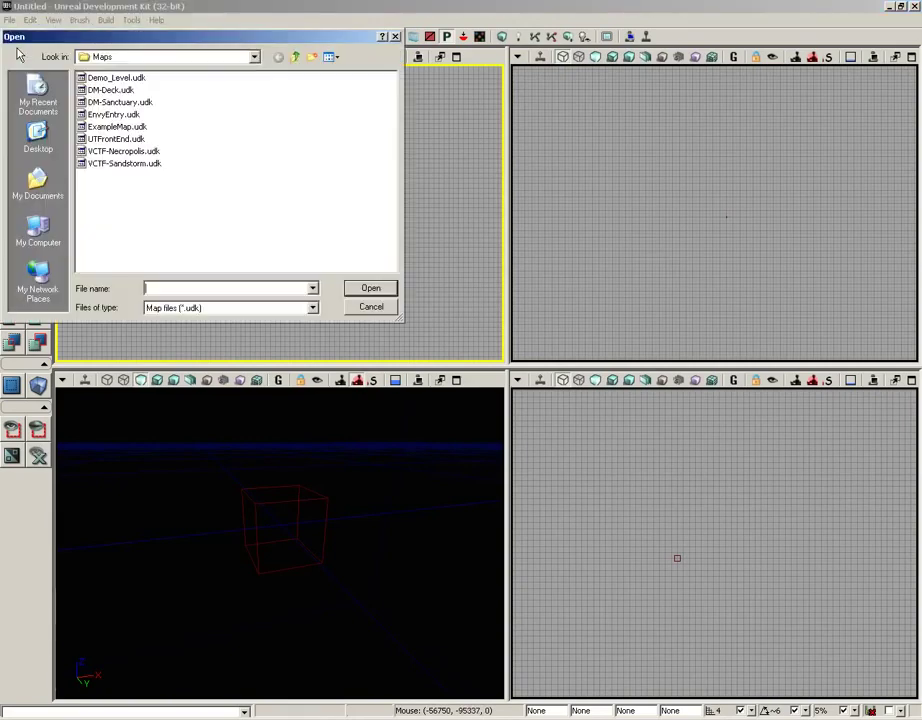
left_click(121, 164)
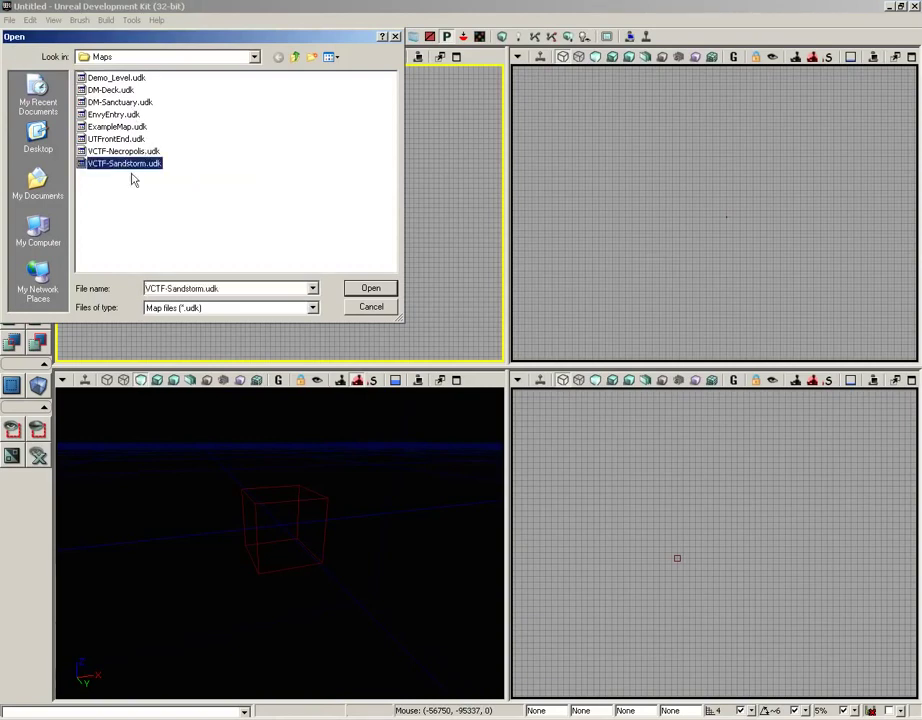
left_click(371, 289)
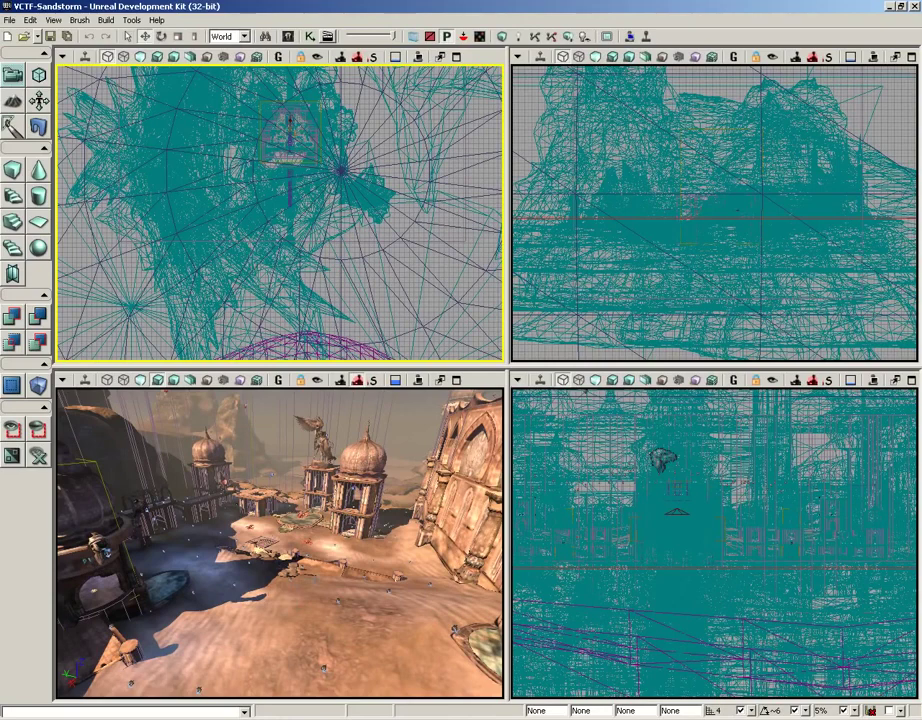
Fly the perspective camera past the arched building and domed tower, across the ruins toward the statue tower.
left_click_drag(280, 540, 283, 485)
right_click_drag(280, 540, 285, 575)
left_click_drag(280, 540, 250, 520)
right_click_drag(280, 540, 268, 512)
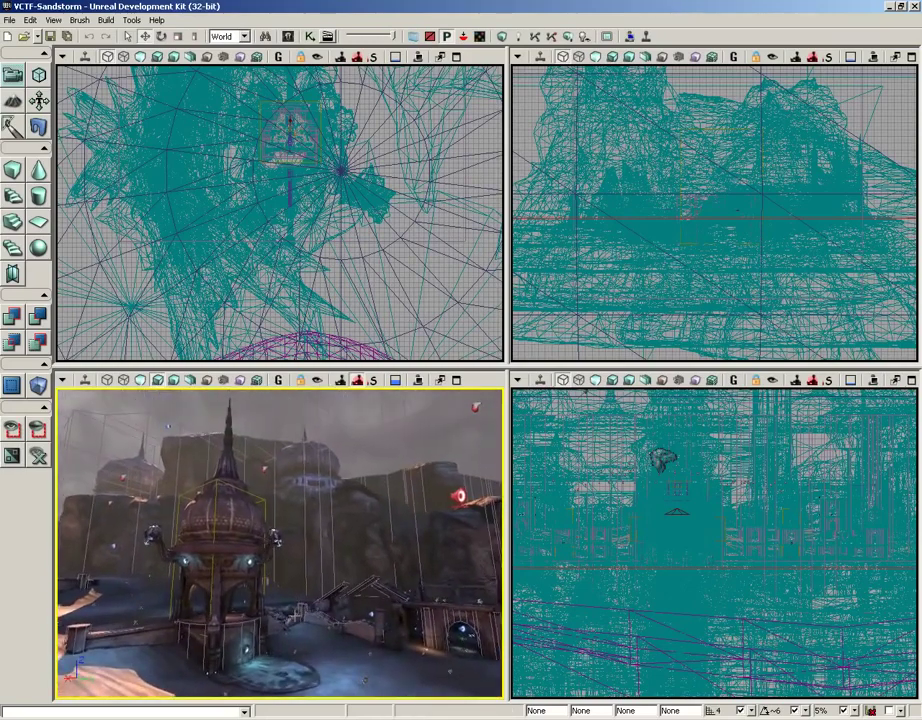
right_click_drag(280, 597, 337, 565)
left_click_drag(333, 583, 342, 575)
right_click_drag(363, 595, 504, 530)
left_click_drag(504, 530, 505, 402)
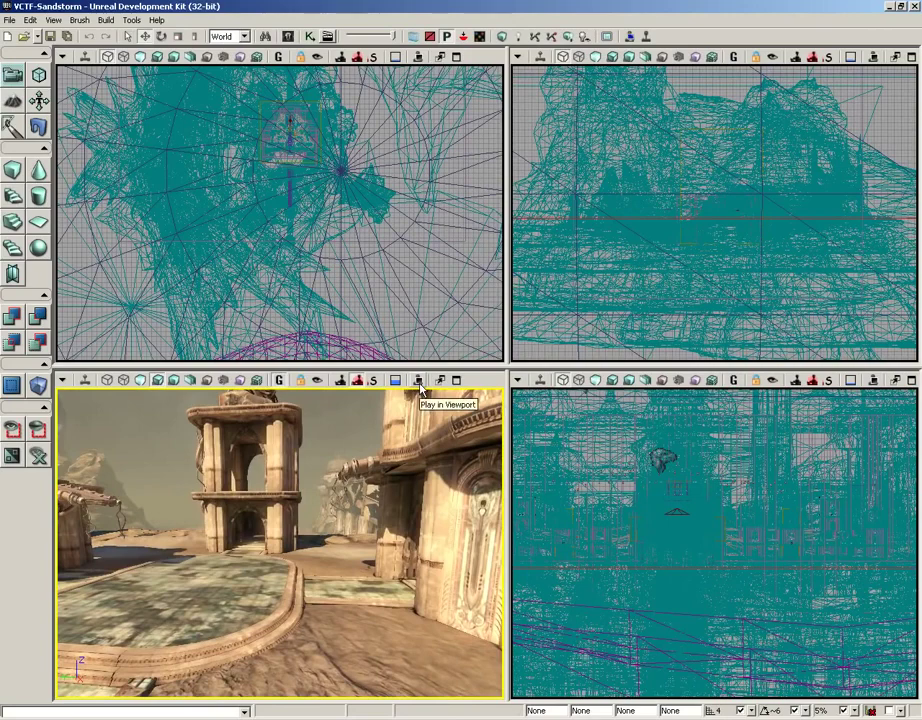
Play the map in the perspective viewport, board the Cicada with E and fly it toward the buildings.
left_click(420, 385)
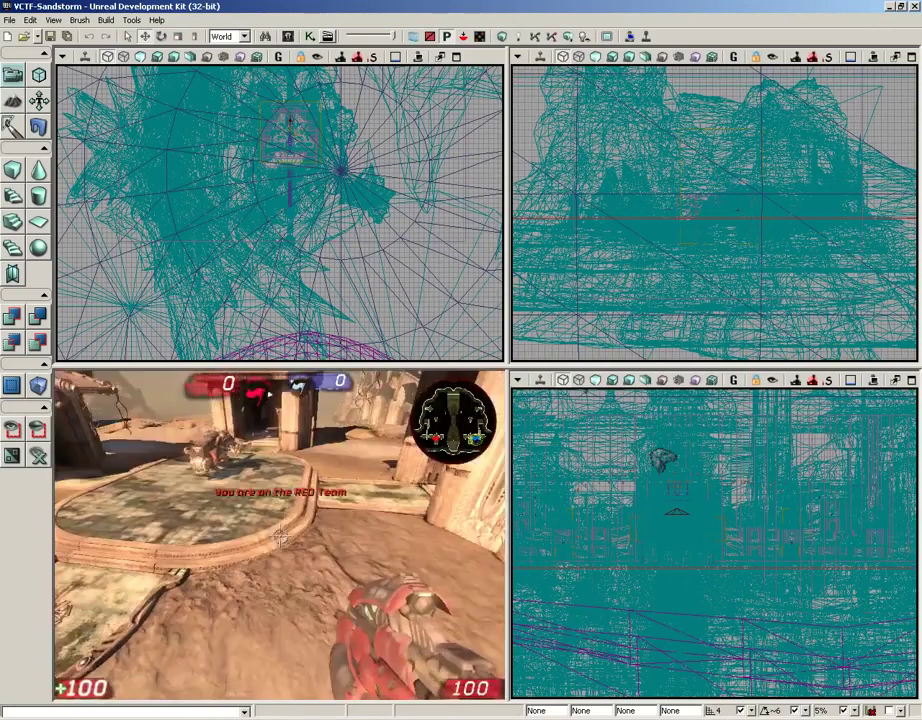
key("w")
key("w")
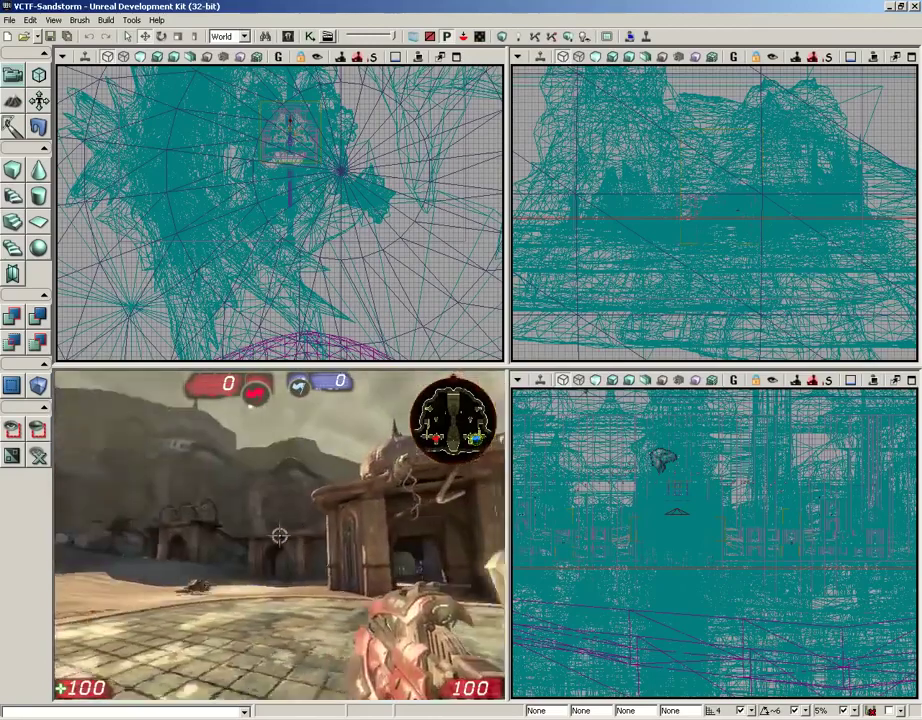
key("e")
key("w")
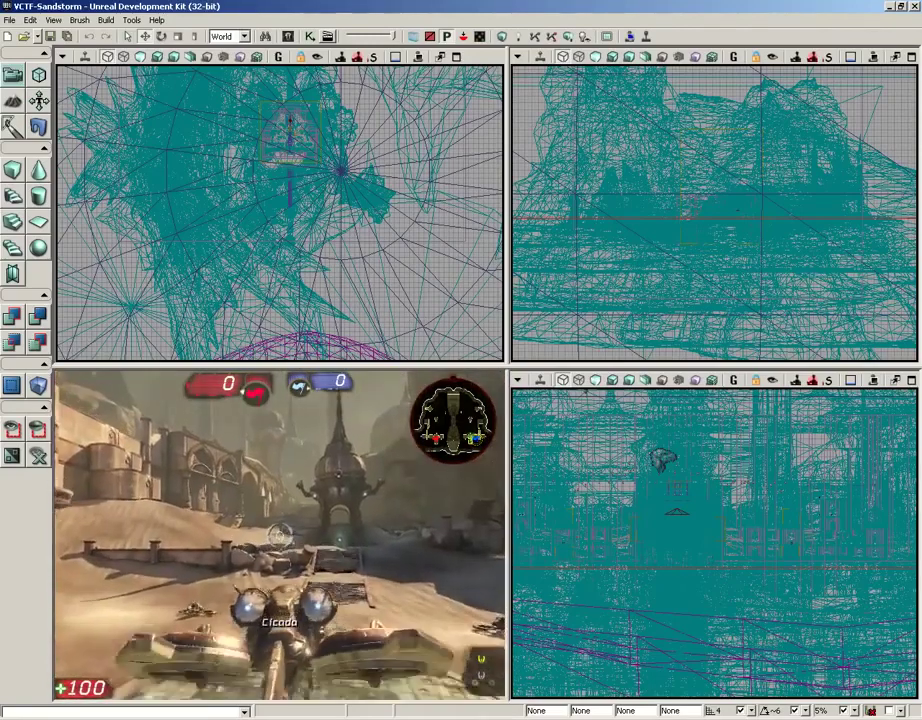
key("w")
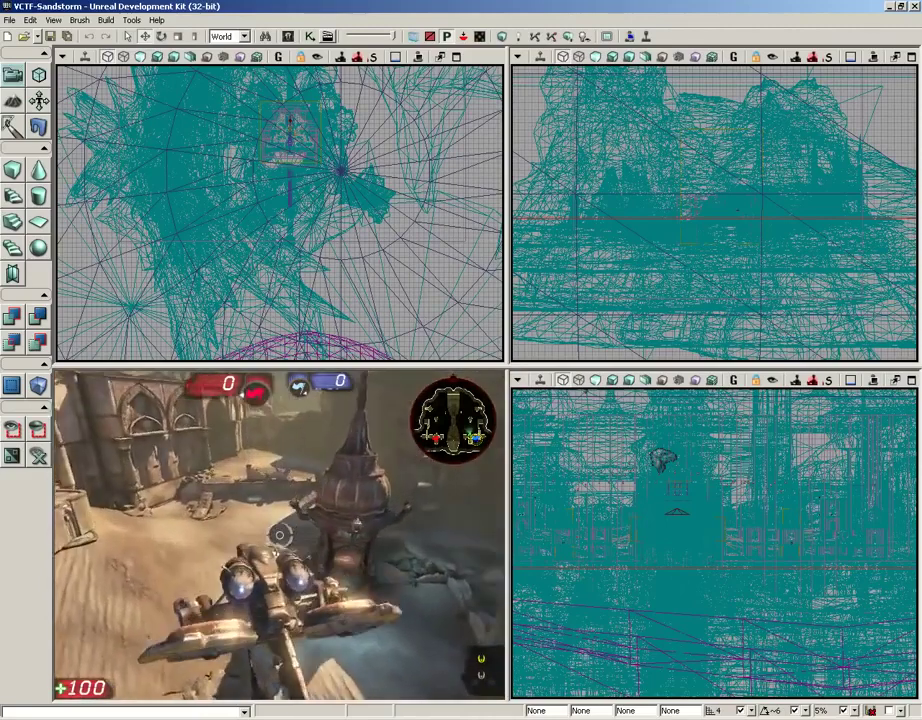
key("w")
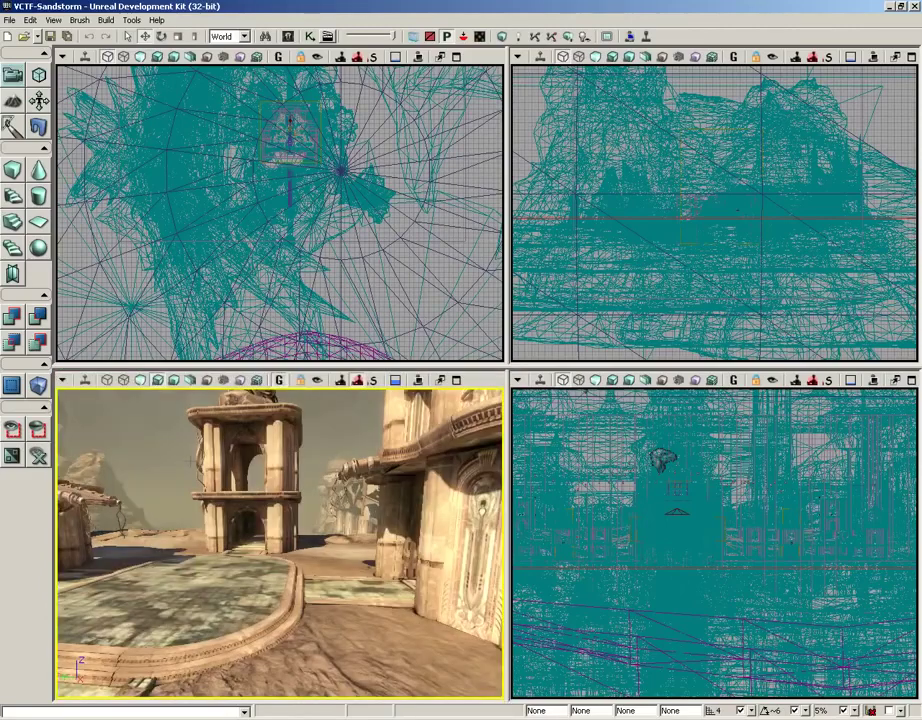
Rotate the perspective camera left and down, then toward the cliffs and bridges.
right_click_drag(190, 460, 60, 432)
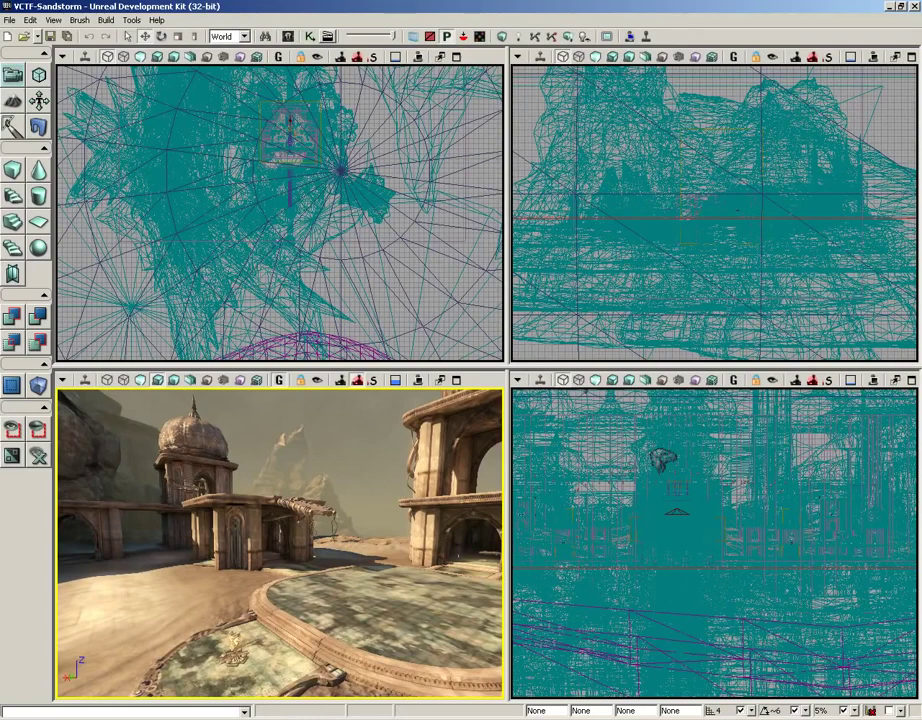
right_click_drag(150, 476, 400, 522)
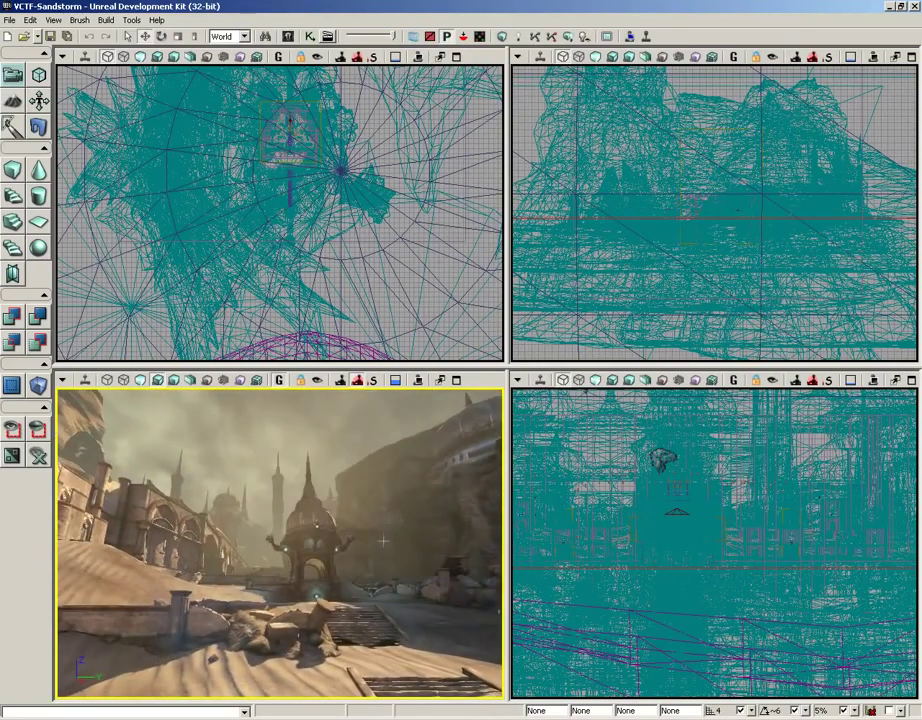
Activate the top-left wireframe view and zoom out until the whole map and sky sphere show.
left_click(428, 232)
scroll(428, 232, "up", 4)
scroll(408, 168, "down", 5)
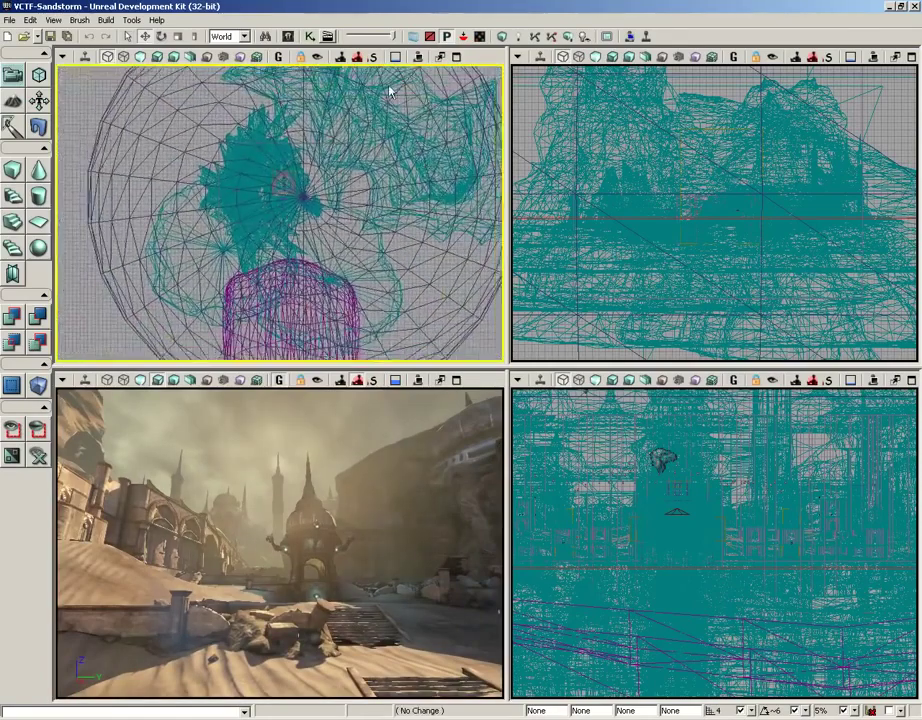
scroll(723, 239, "down", 4)
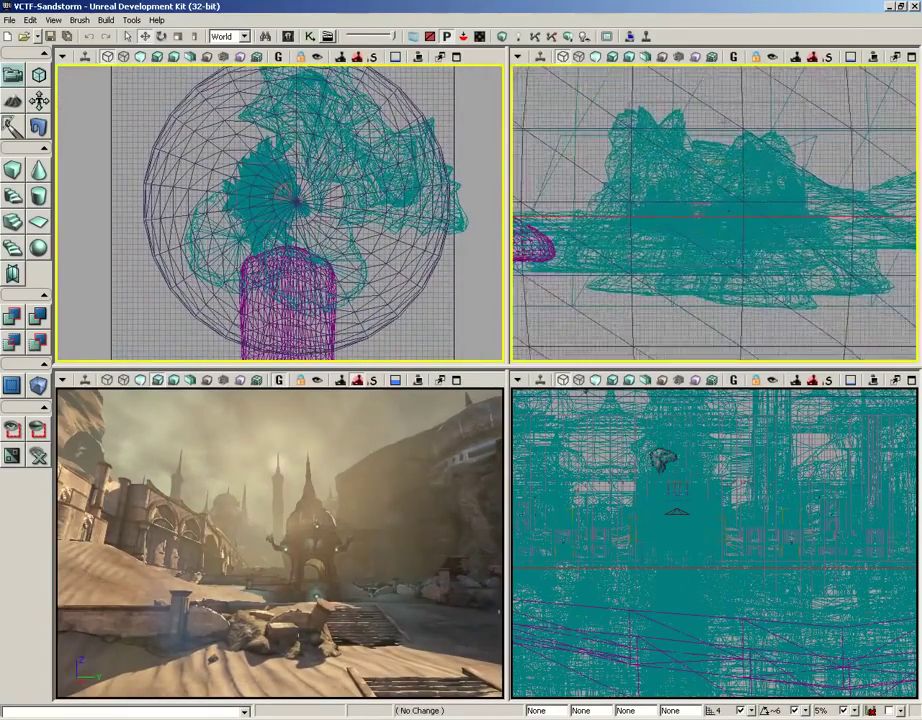
scroll(716, 212, "down", 4)
scroll(714, 540, "down", 6)
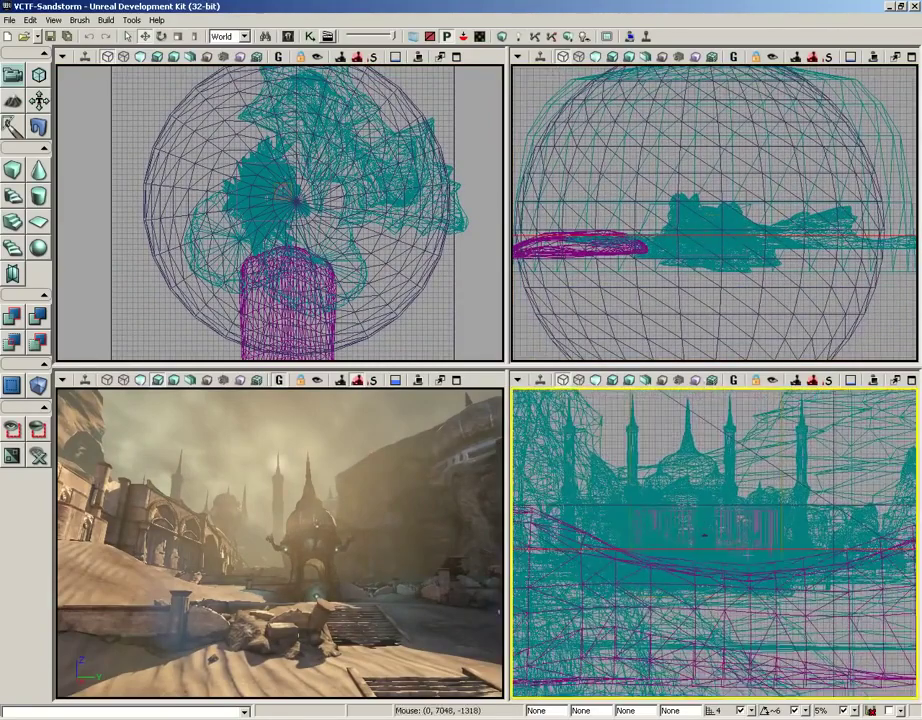
scroll(700, 560, "down", 4)
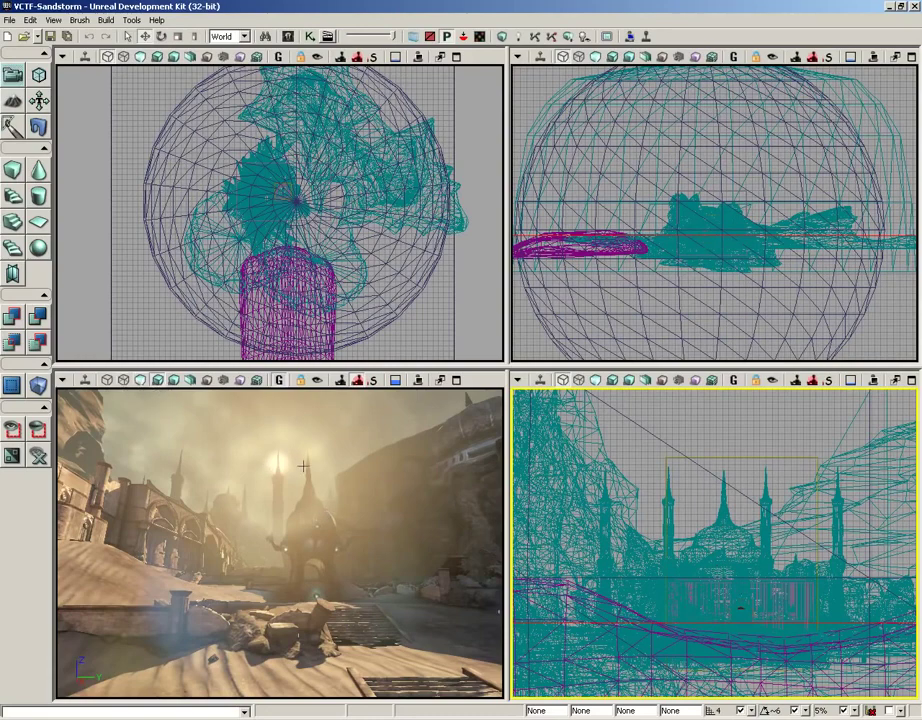
Switch the perspective view to Lighting Only, then Unlit, then back to Lit shading.
left_click(175, 384)
right_click_drag(433, 487, 210, 410)
left_click(141, 381)
right_click_drag(283, 525, 165, 396)
left_click(158, 381)
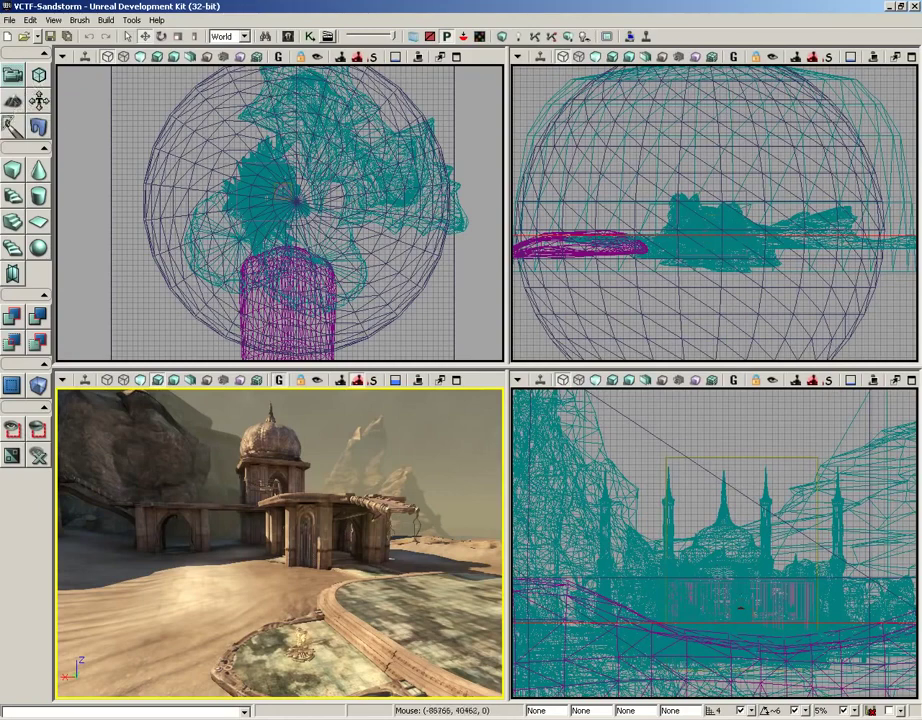
Move the perspective camera in two drags over to the courtyard next to the domed tower.
left_click_drag(232, 440, 258, 418)
right_click_drag(258, 418, 275, 408)
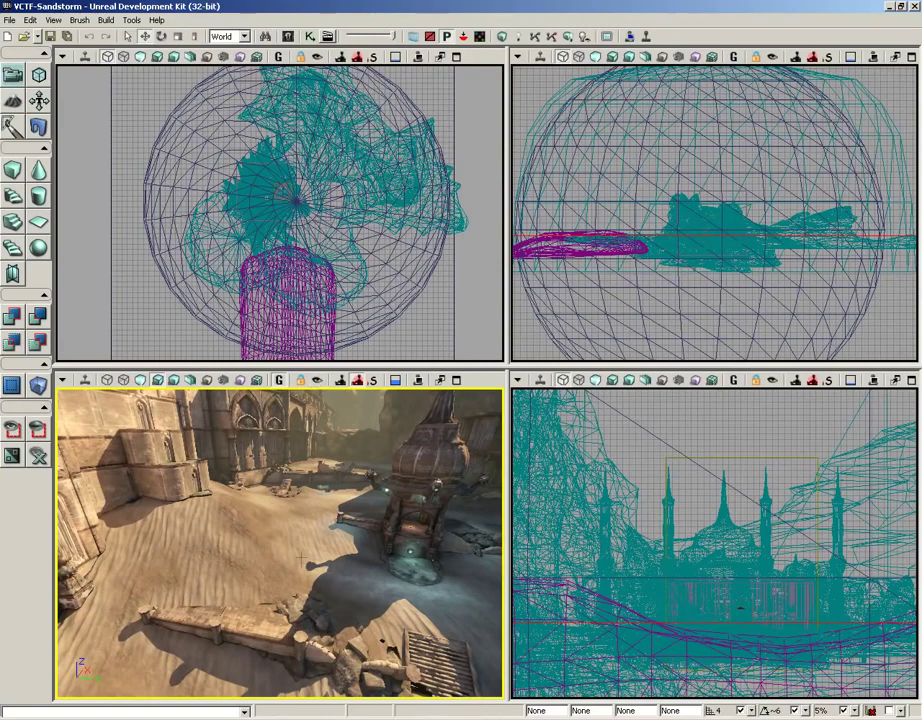
Fly up to the domed tower, select the dome mesh, then the small static mesh at its base.
left_click_drag(301, 557, 216, 368)
left_click(291, 503)
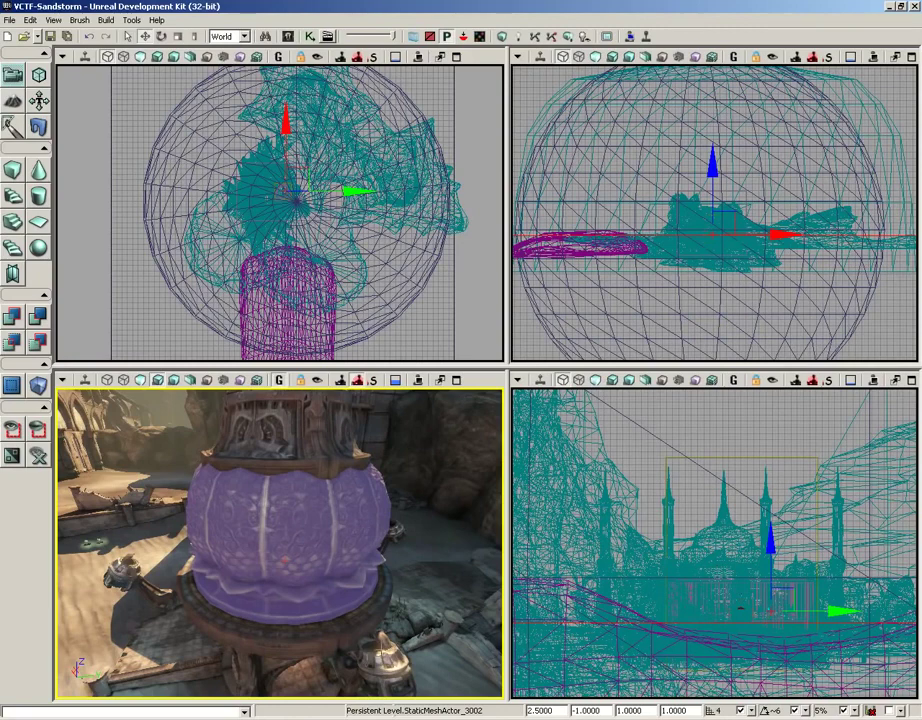
left_click(342, 664)
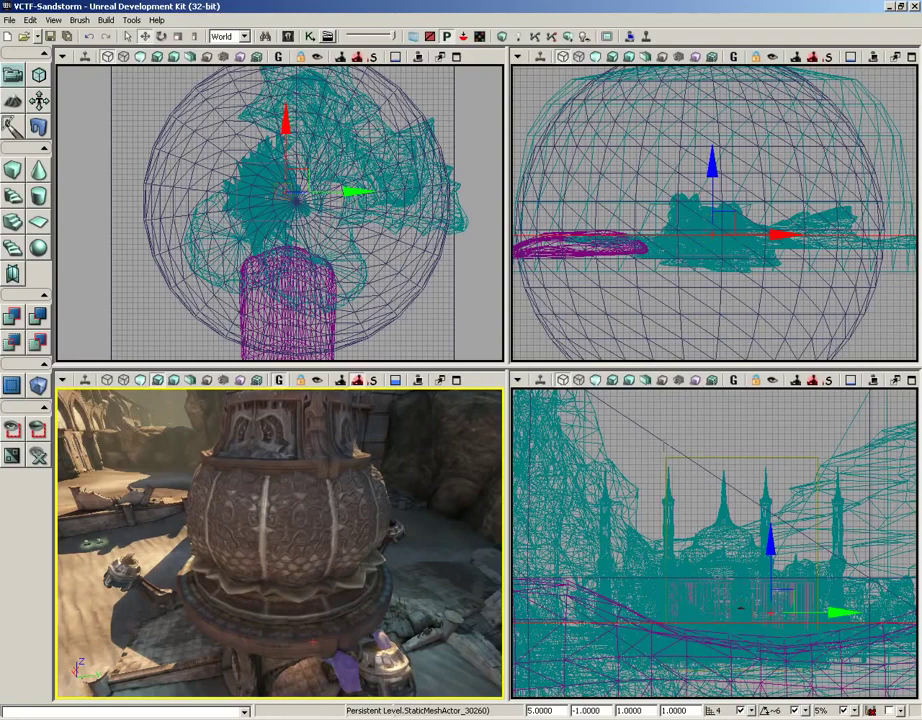
Select a mesh beside the dome, the pink InterpActor cylinder and a rock, then deselect all.
left_click(657, 441)
left_click(290, 290)
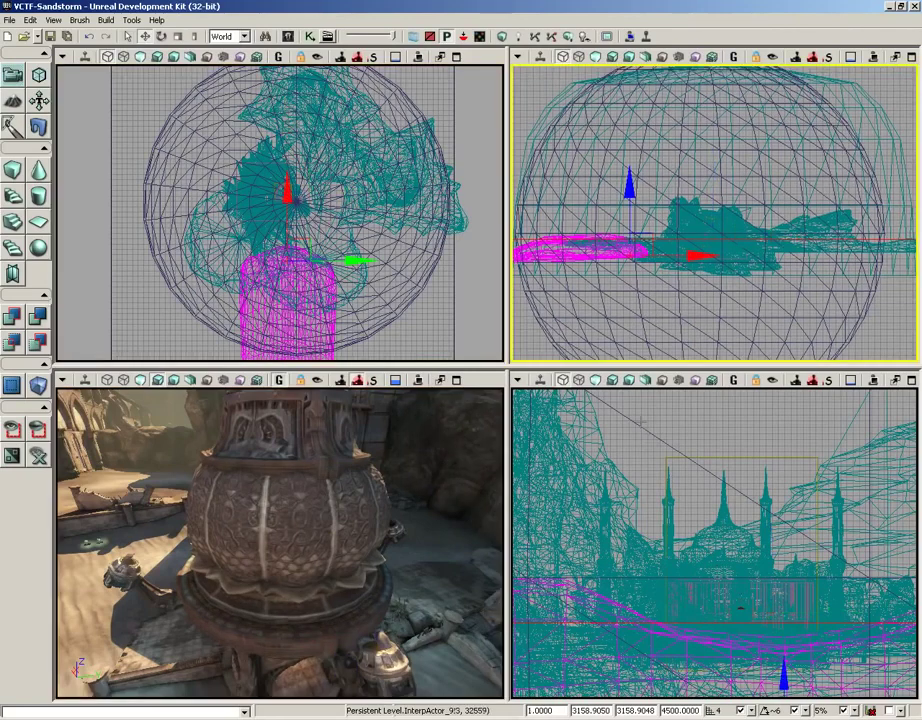
left_click(395, 450)
left_click(620, 460)
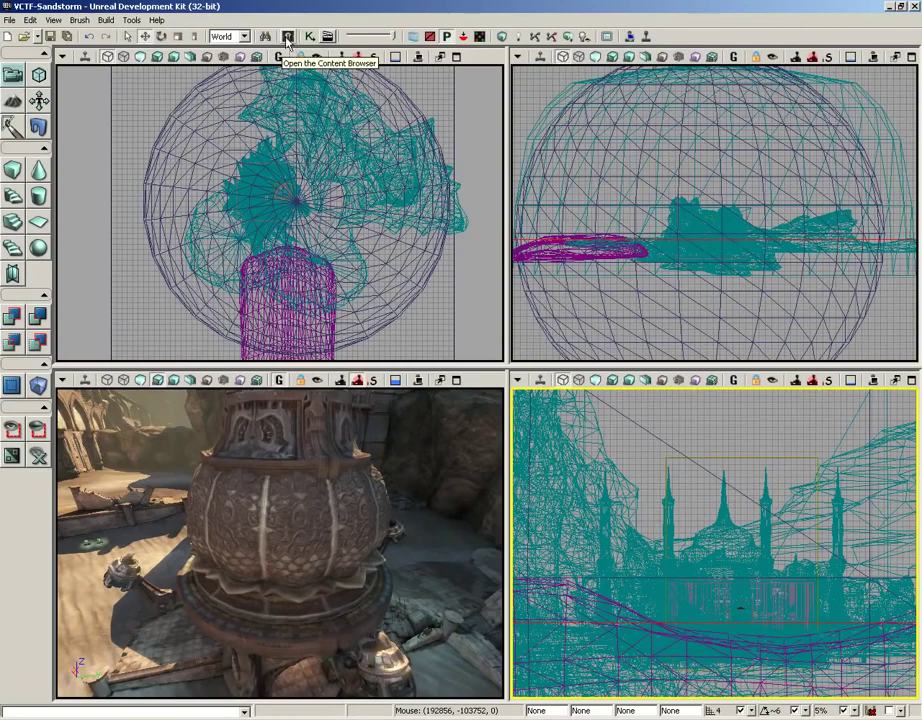
Open the Content Browser from View > Browser Windows to list all 4069 assets.
left_click(53, 20)
mouse_move(46, 34)
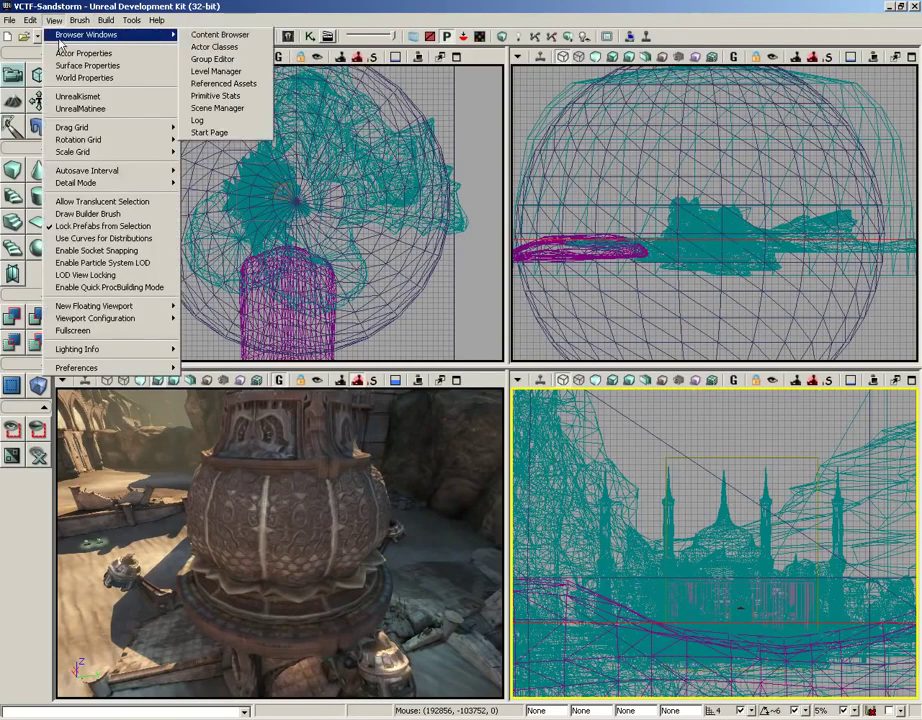
left_click(219, 37)
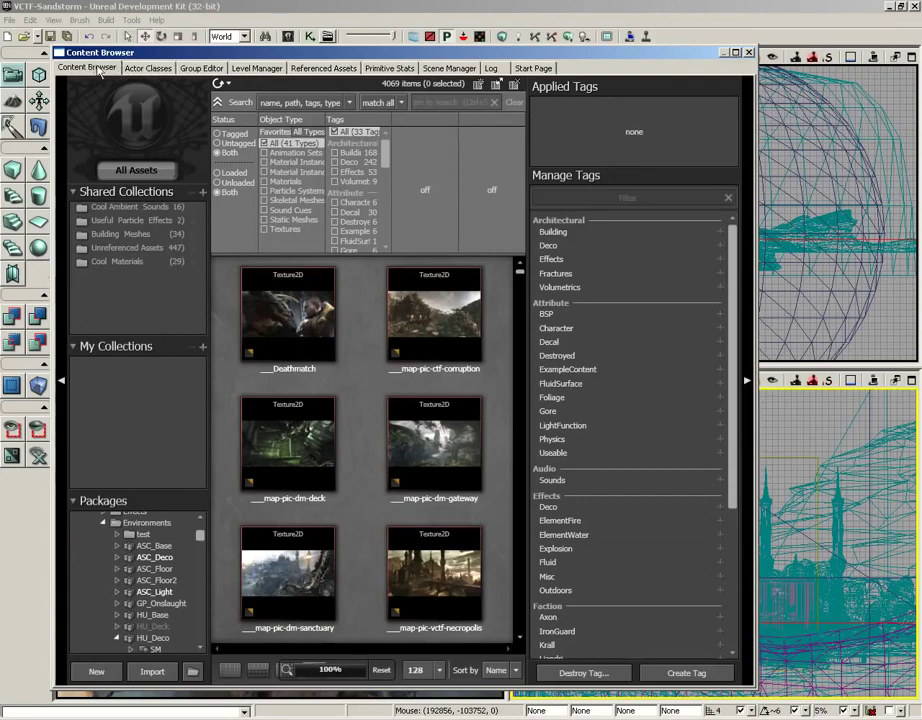
Switch to the Actor Classes tab to show classes like CameraActor, Emitter and Trigger.
left_click(150, 68)
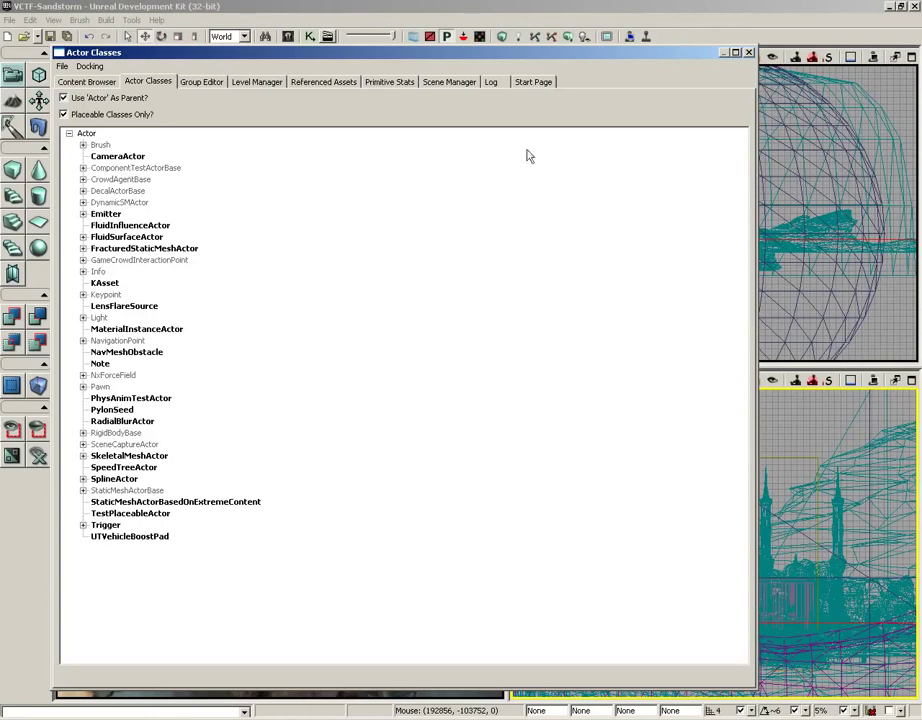
left_click(748, 52)
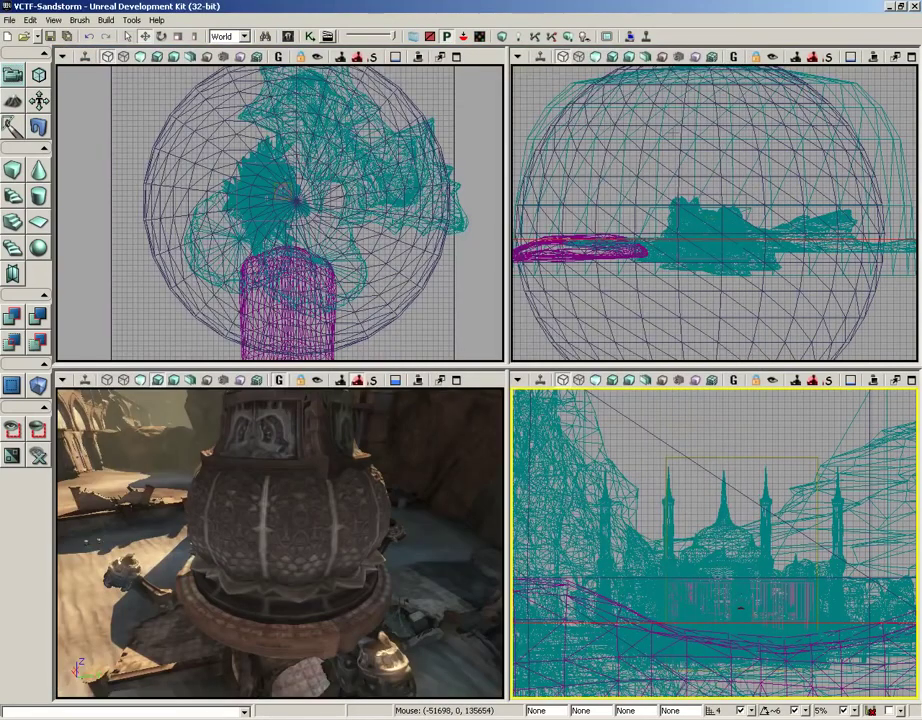